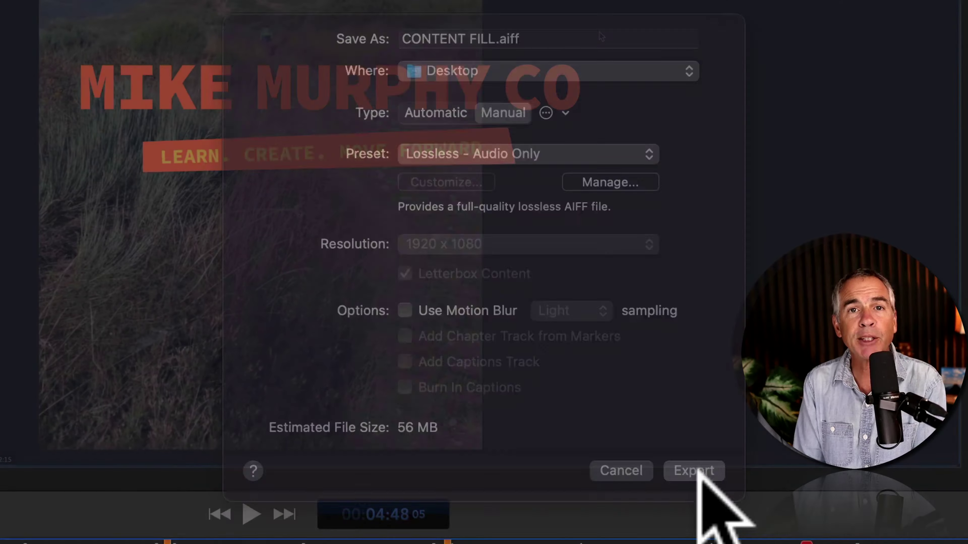
Export the project soundtrack as the lossless file CONTENT FILL.aiff to the Desktop
click(698, 473)
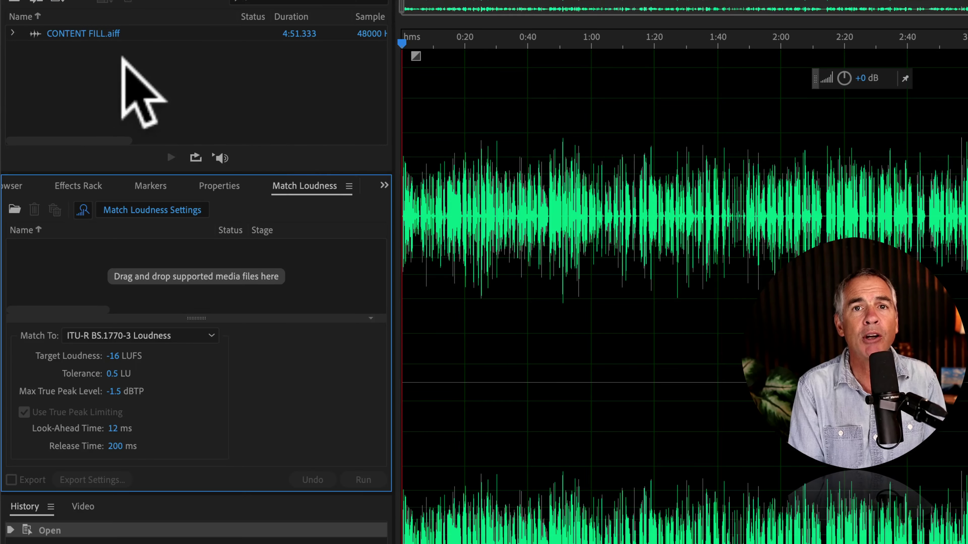
drag(88, 35, 121, 269)
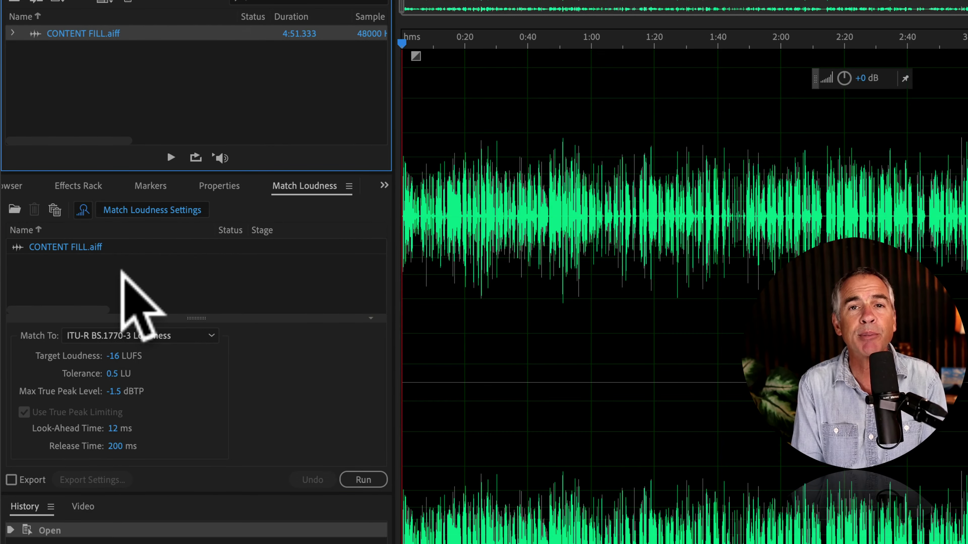
click(363, 479)
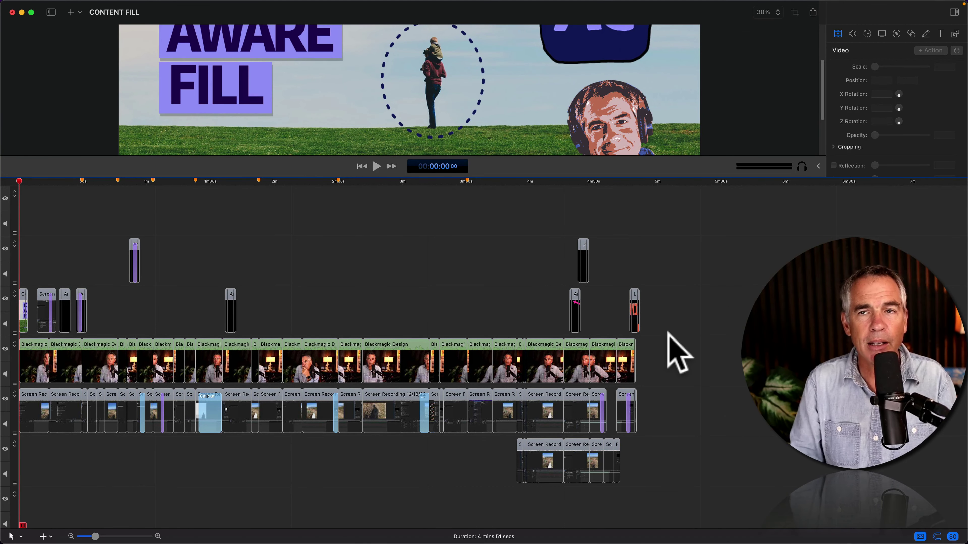
Select the Blackmagic camera clips and export using the Manual type with the 'Lossless - Audio Only' preset
drag(666, 343, 23, 367)
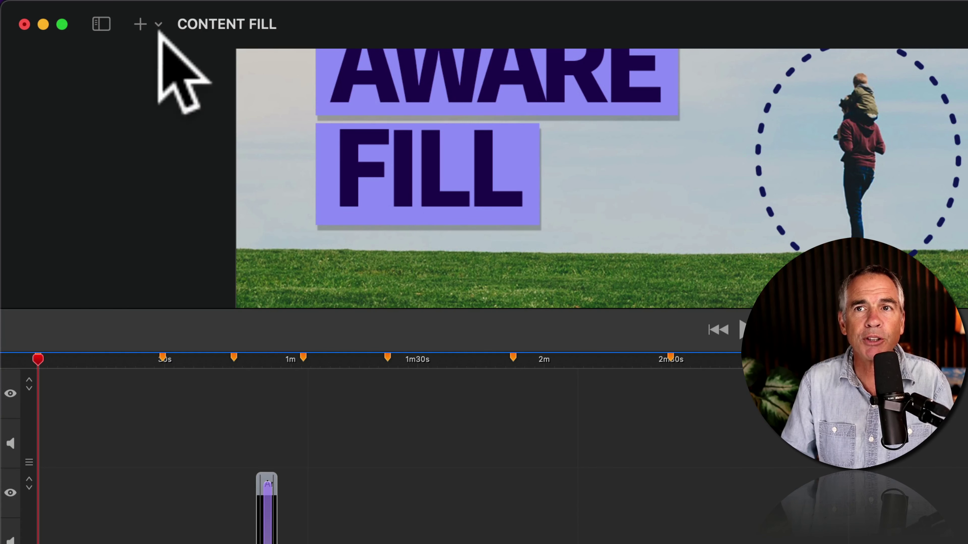
mouse_move(64, 1)
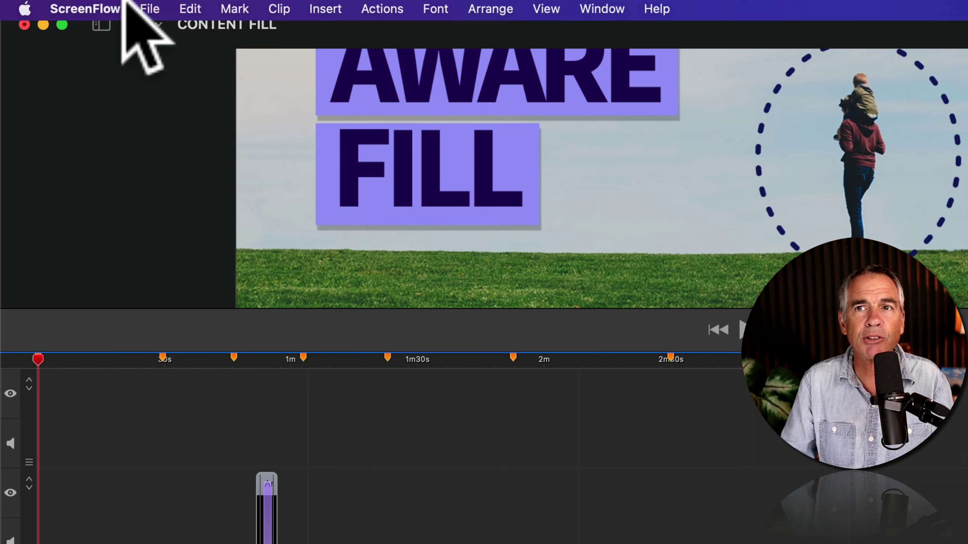
click(145, 5)
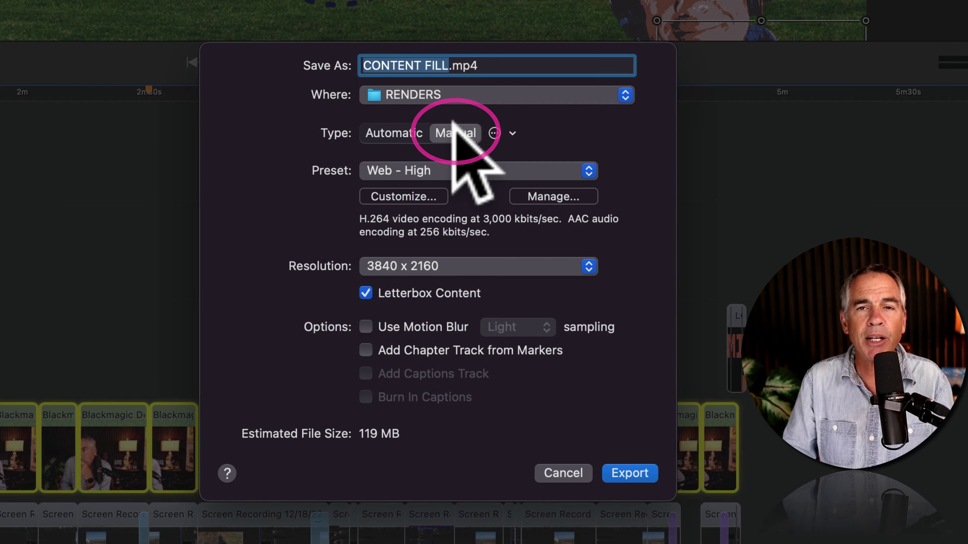
click(511, 168)
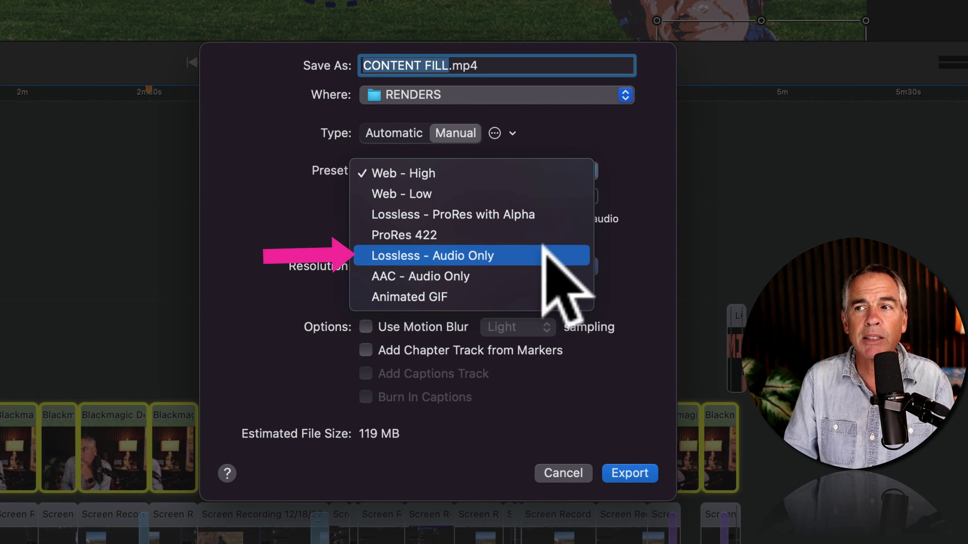
click(542, 256)
click(630, 473)
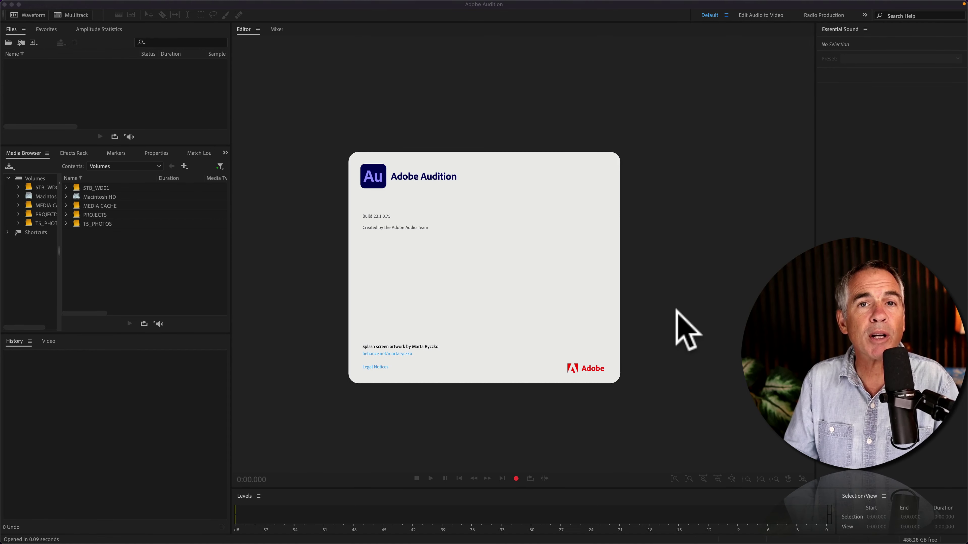
Load CONTENT FILL.aiff from the Desktop folder into Audition's waveform editor
key(super+Tab)
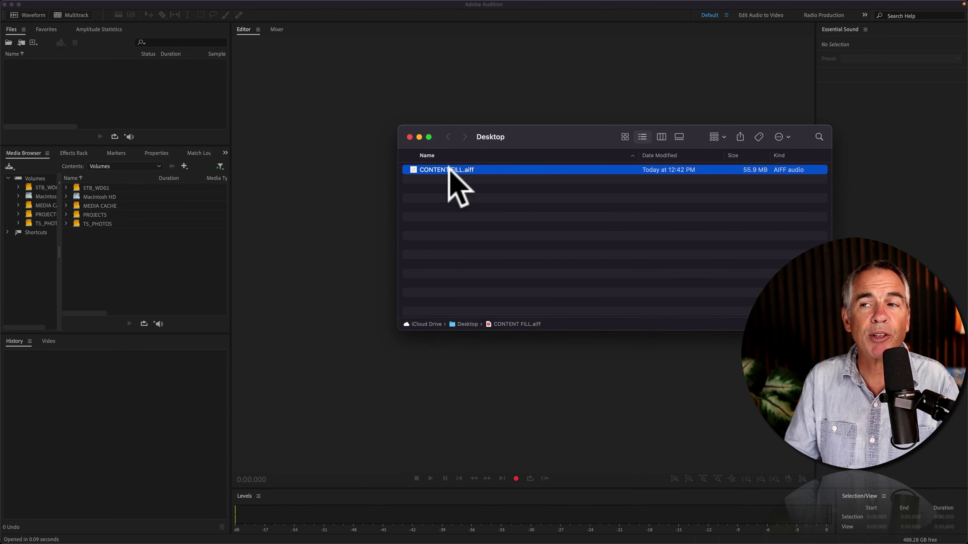
drag(448, 169, 294, 185)
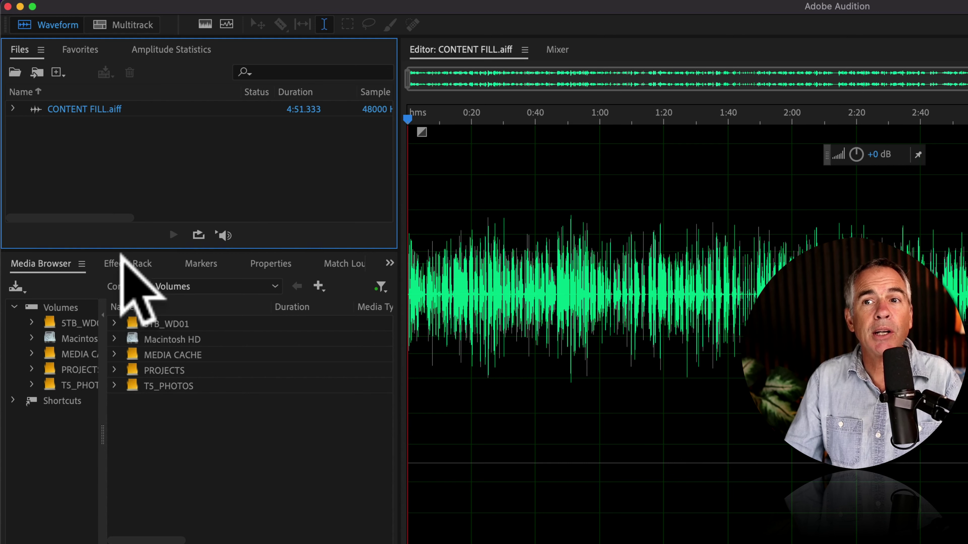
Add CONTENT FILL.aiff to the Match Loudness list, showing -22 LUFS and -4.26 dB true peak
click(126, 264)
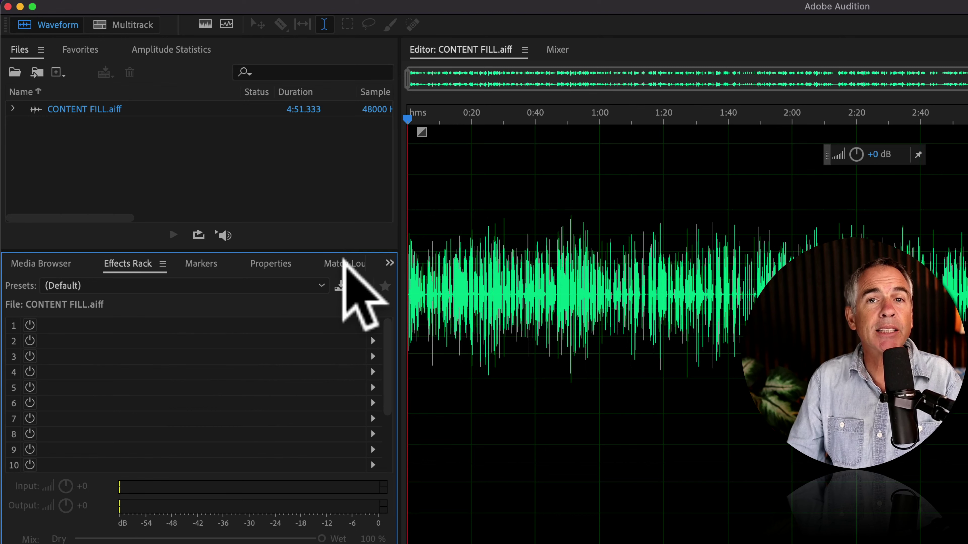
click(343, 262)
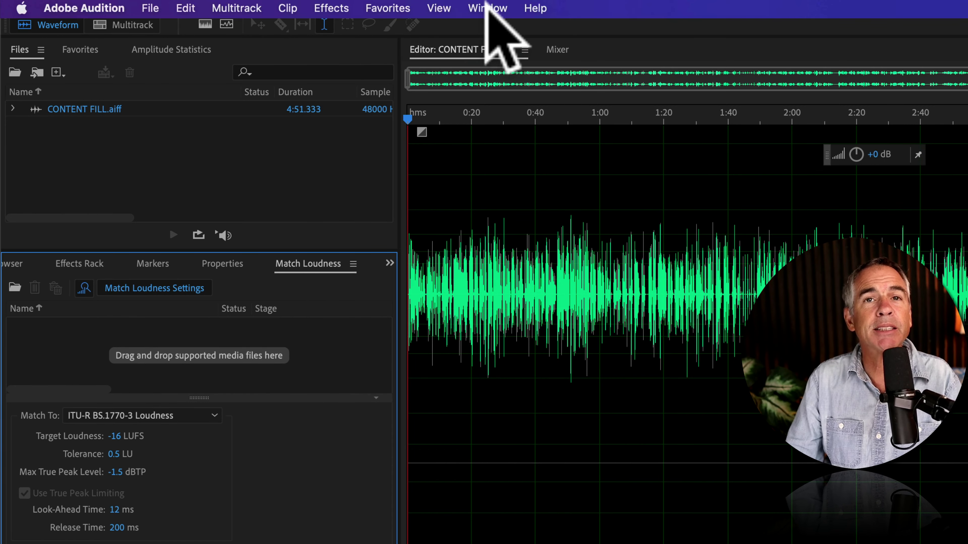
click(486, 7)
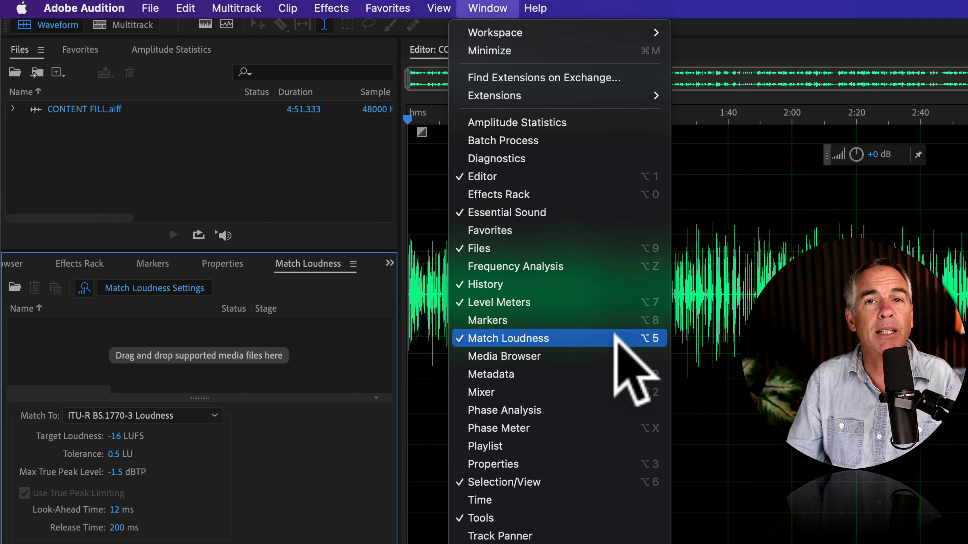
click(214, 168)
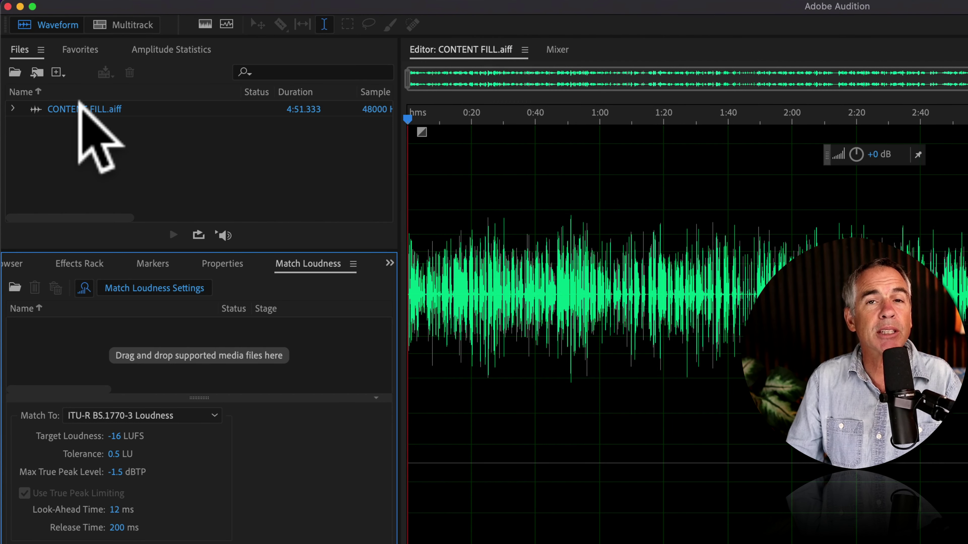
click(79, 107)
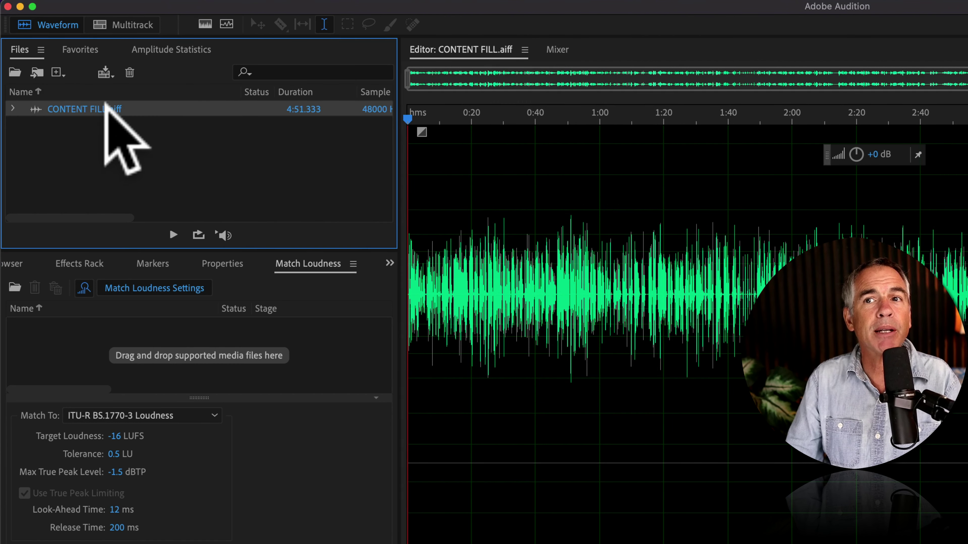
drag(106, 102, 171, 345)
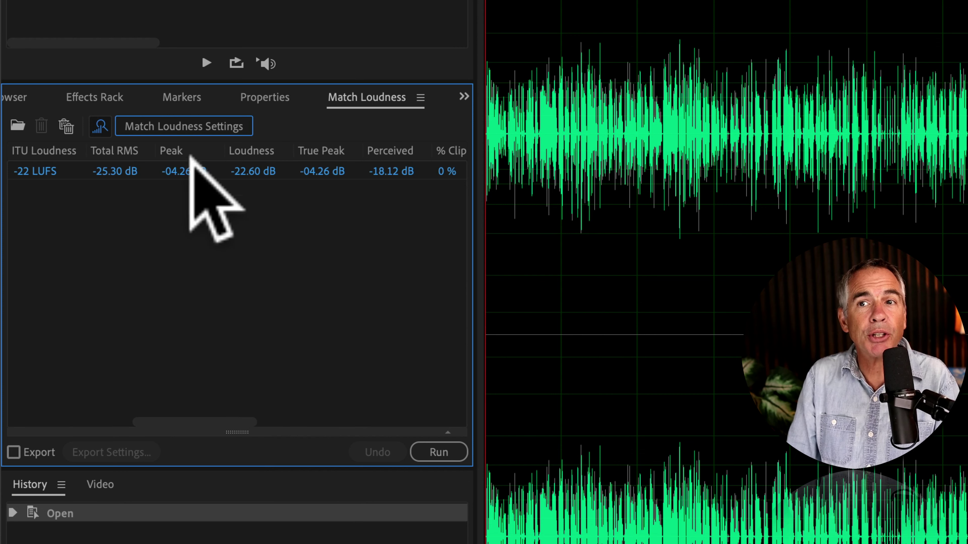
In Match Loudness Settings, keep ITU-R BS.1770-3 Loudness and enter -16 as Target Loudness
click(188, 126)
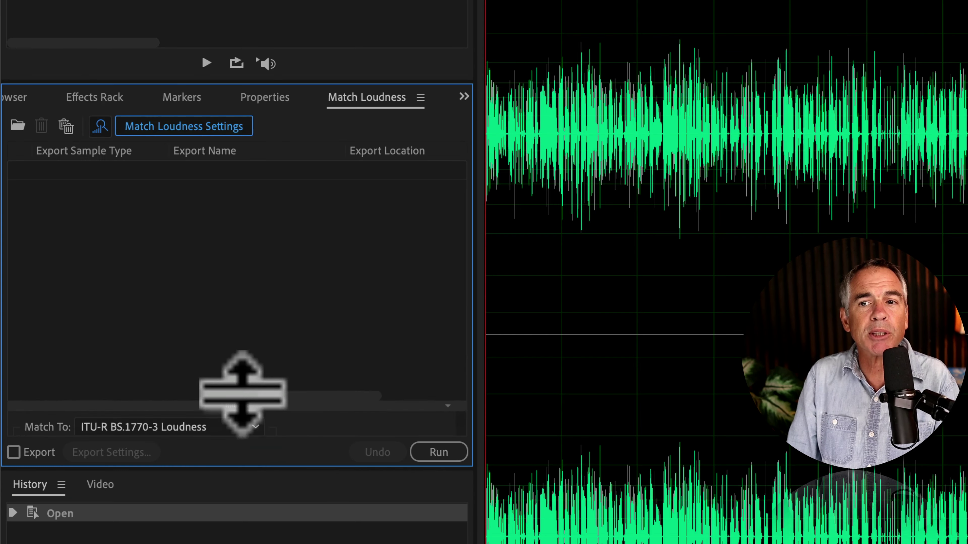
drag(242, 395, 241, 238)
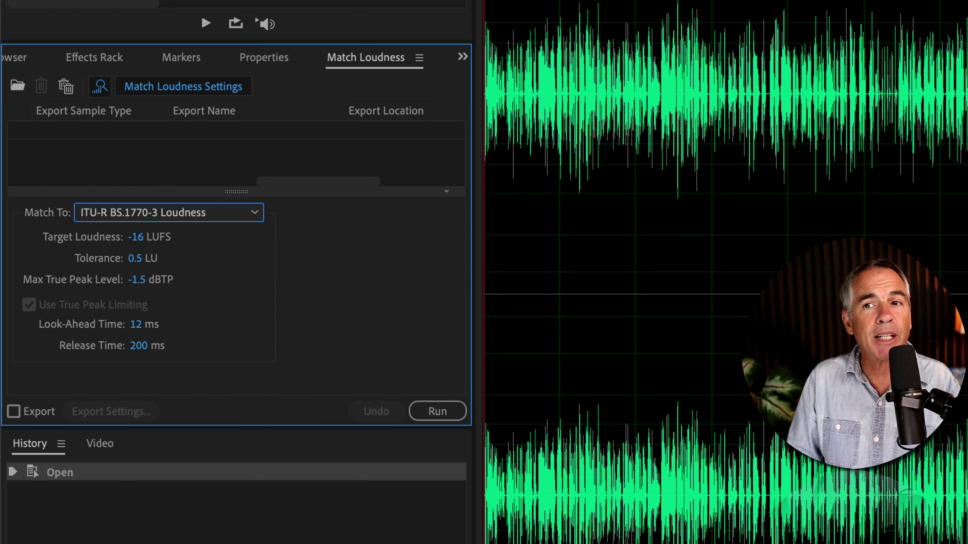
key(space)
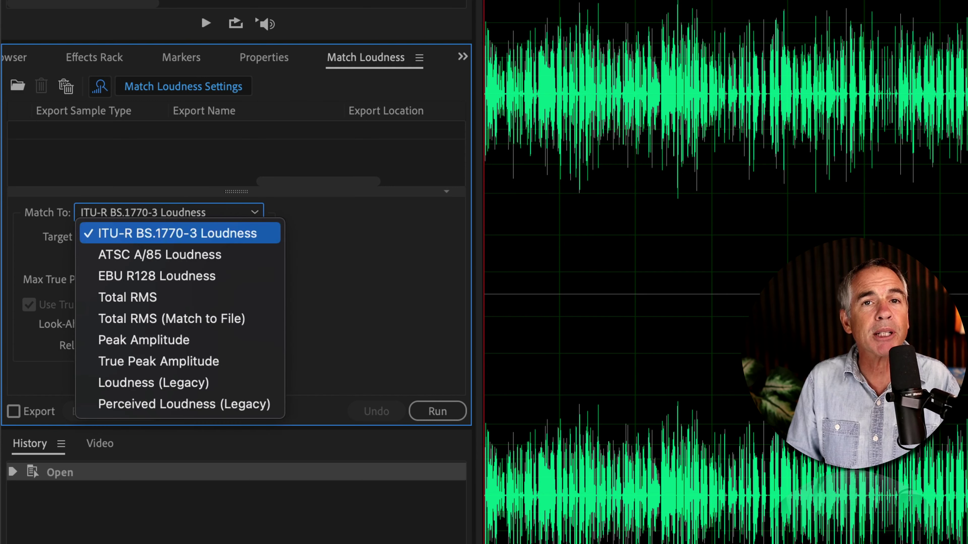
key(Return)
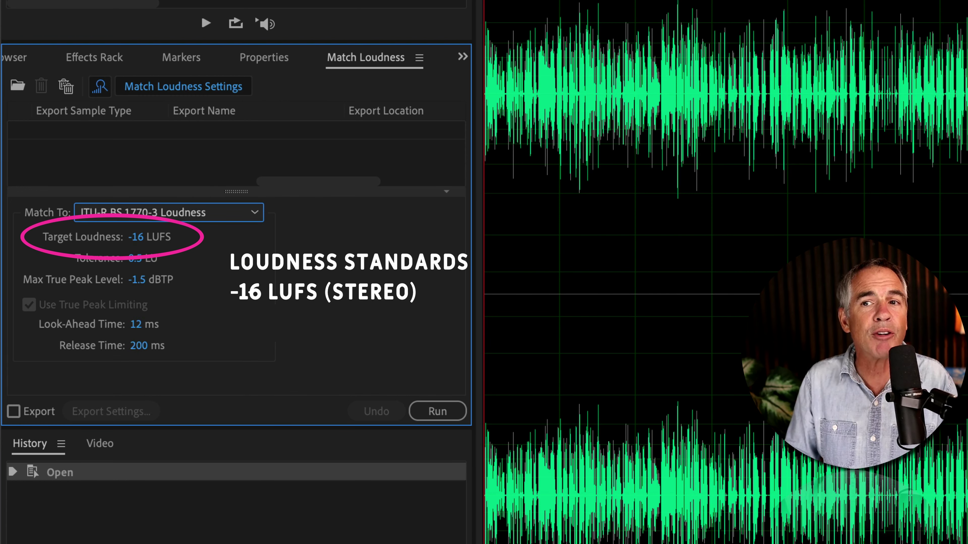
click(146, 237)
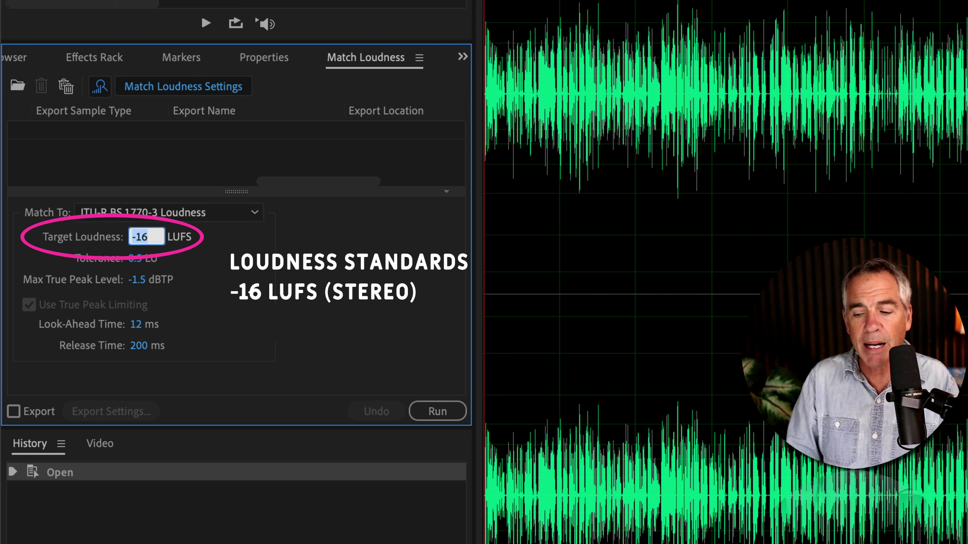
text(-16)
key(Return)
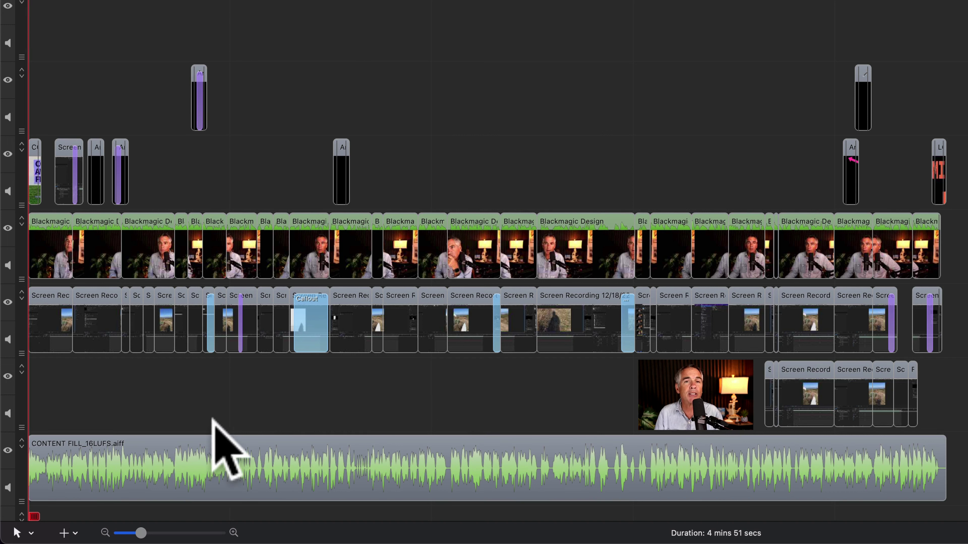
Clear the clip selection and switch to the Track Select tool (N)
drag(945, 248, 61, 252)
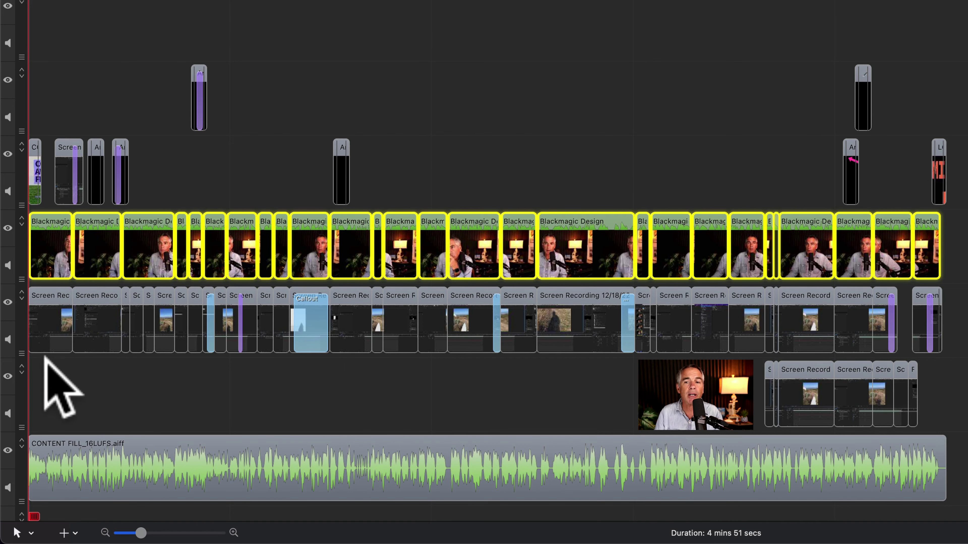
click(59, 370)
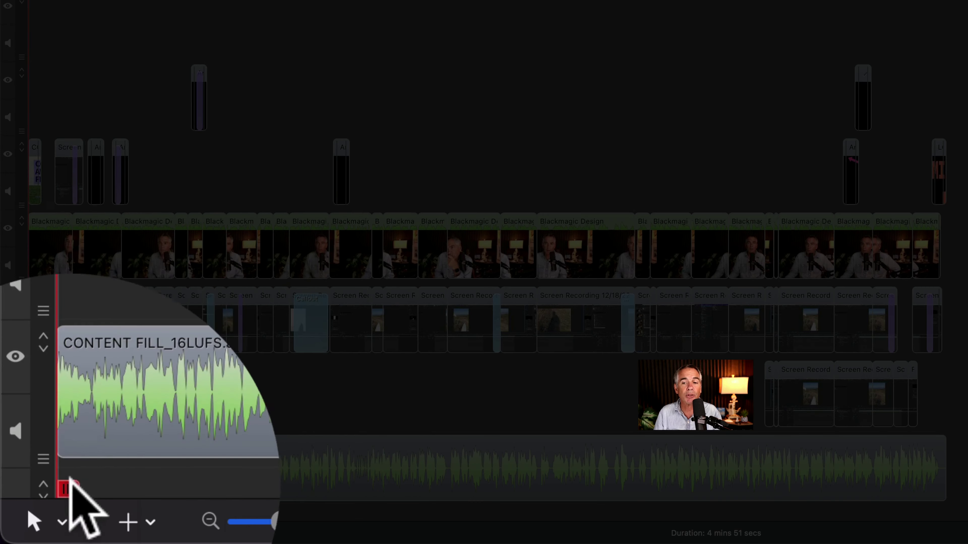
click(62, 521)
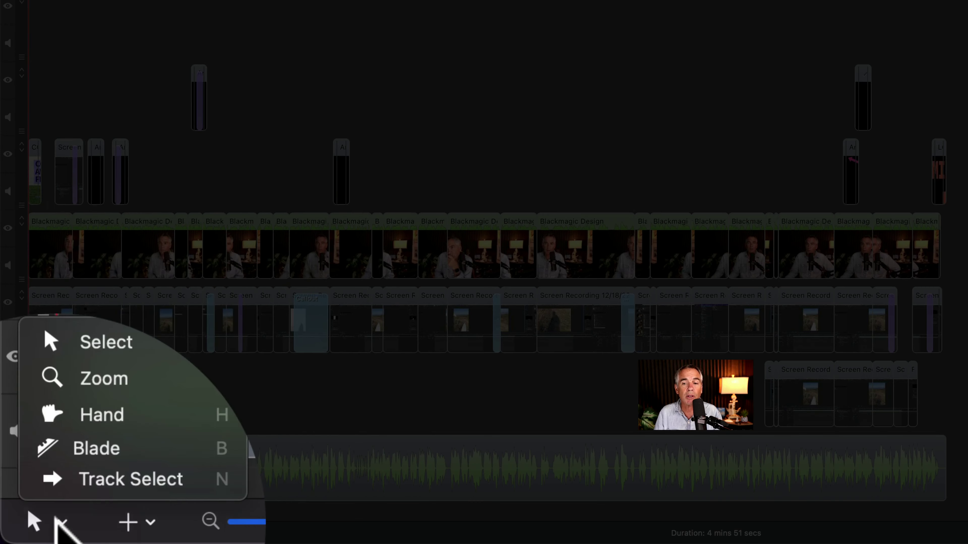
click(195, 480)
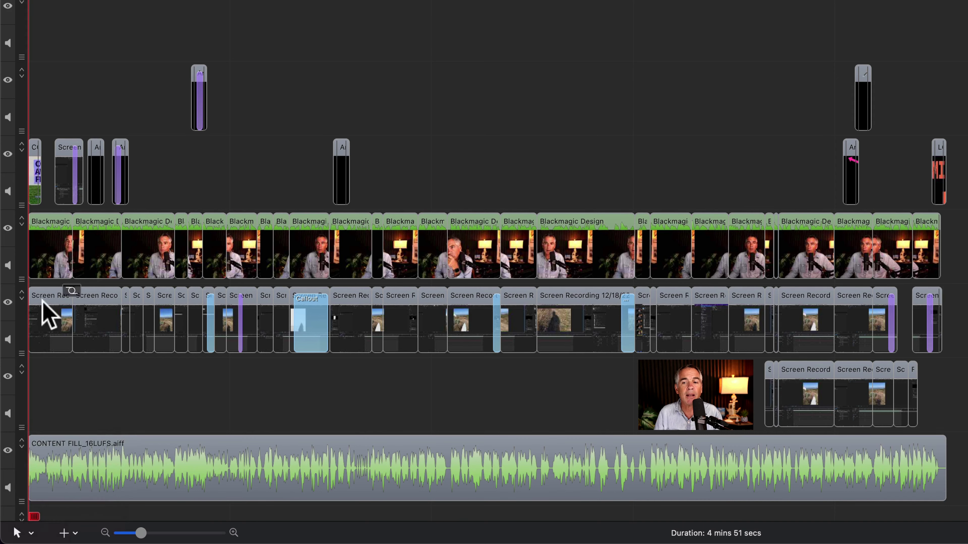
key(n)
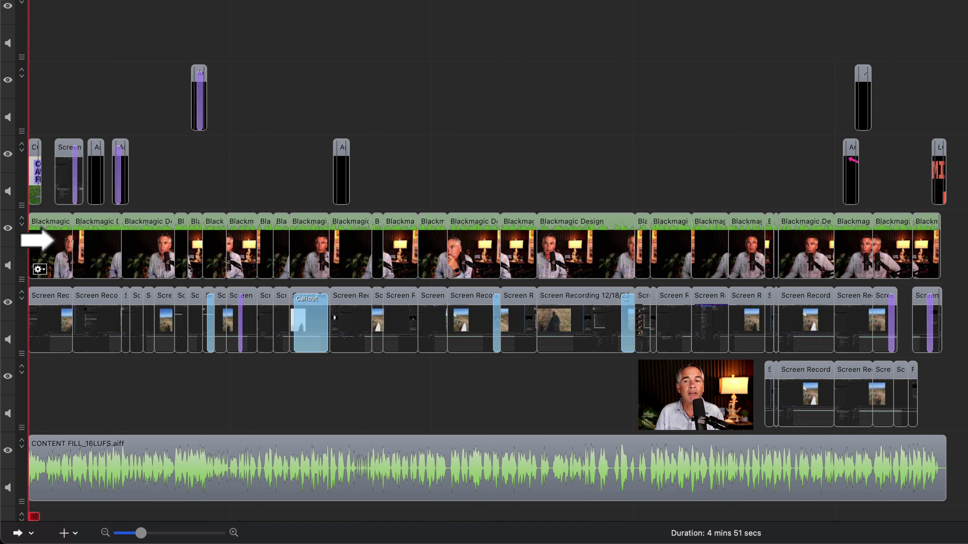
Select the whole Blackmagic track and check Mute Audio in the Audio inspector
click(40, 248)
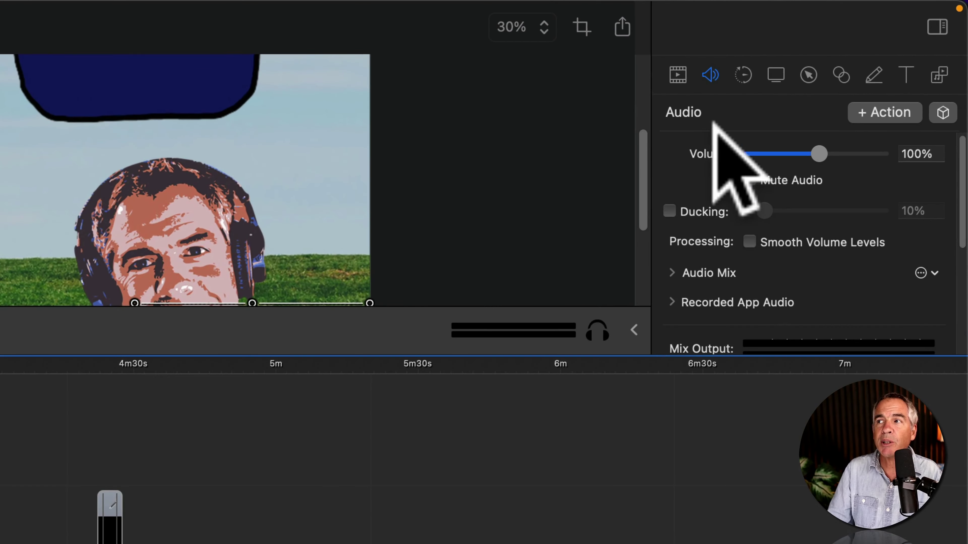
click(853, 35)
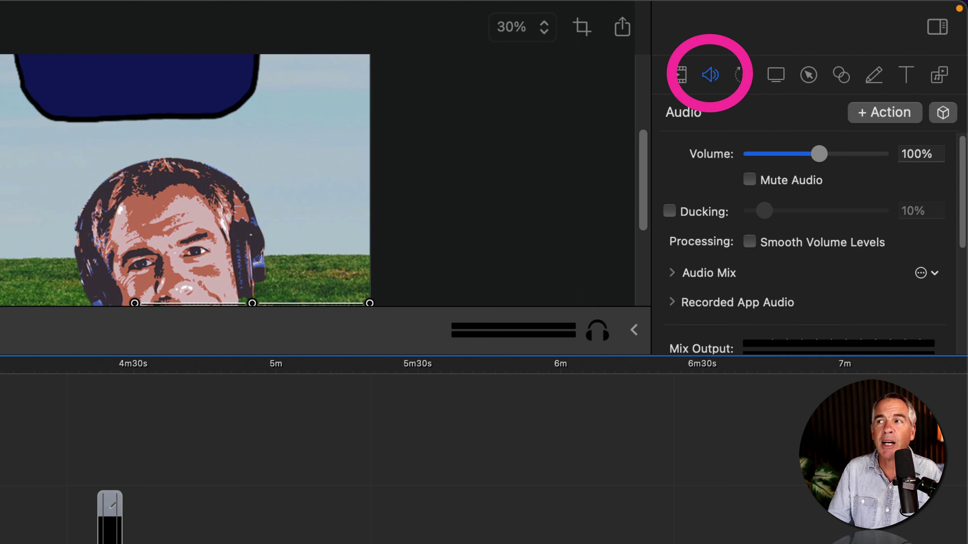
click(749, 179)
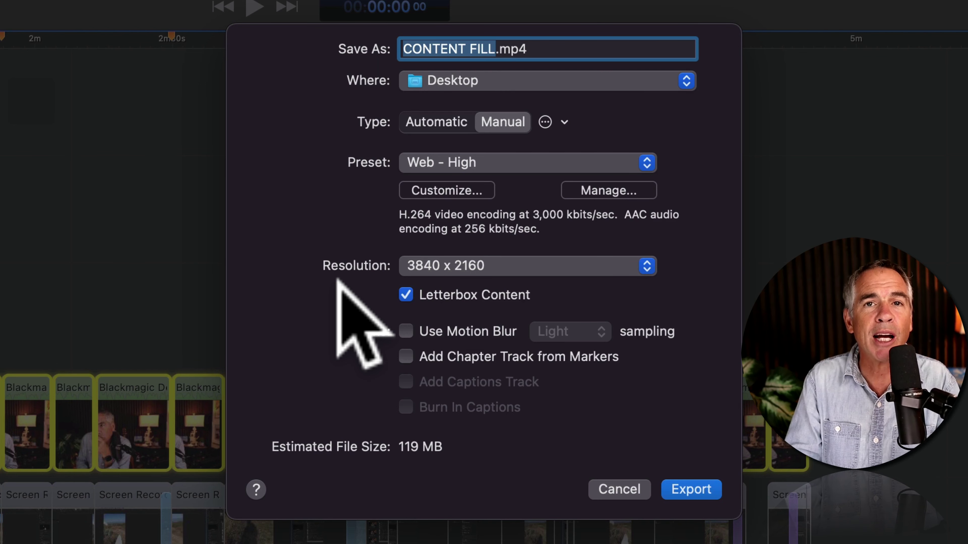